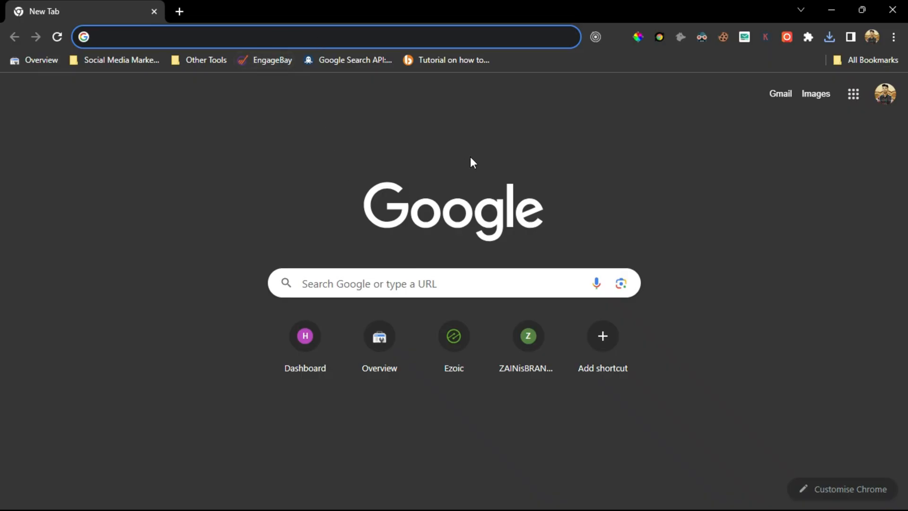
pyautogui.write('intel rapid storage technology driver')
# Step: Search for the Intel RST driver, download SetupRST.exe from Intel's page, and minimize Chrome
pyautogui.press('Return')
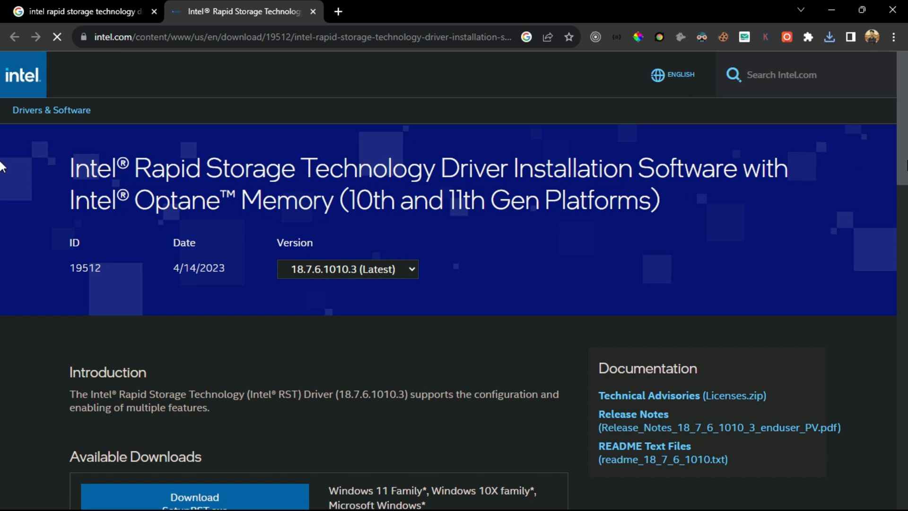
pyautogui.scroll(-3, 2, 165)
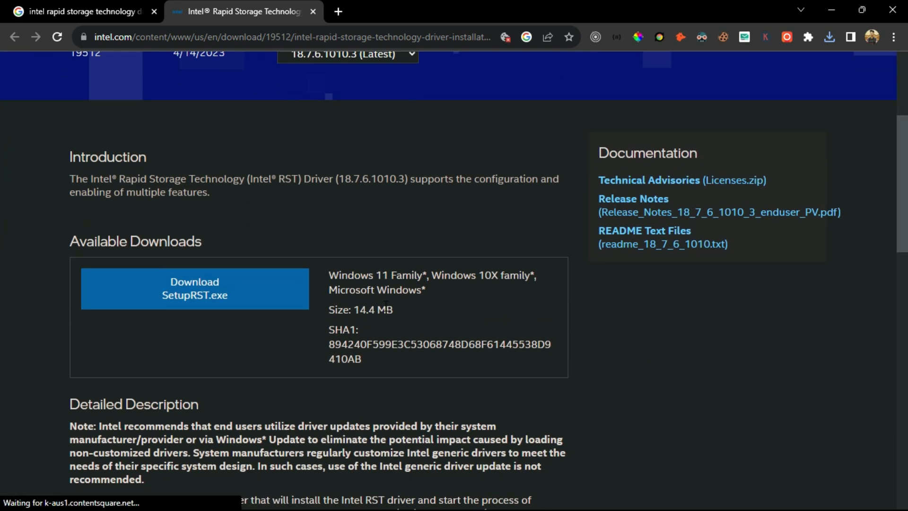
pyautogui.click(216, 299)
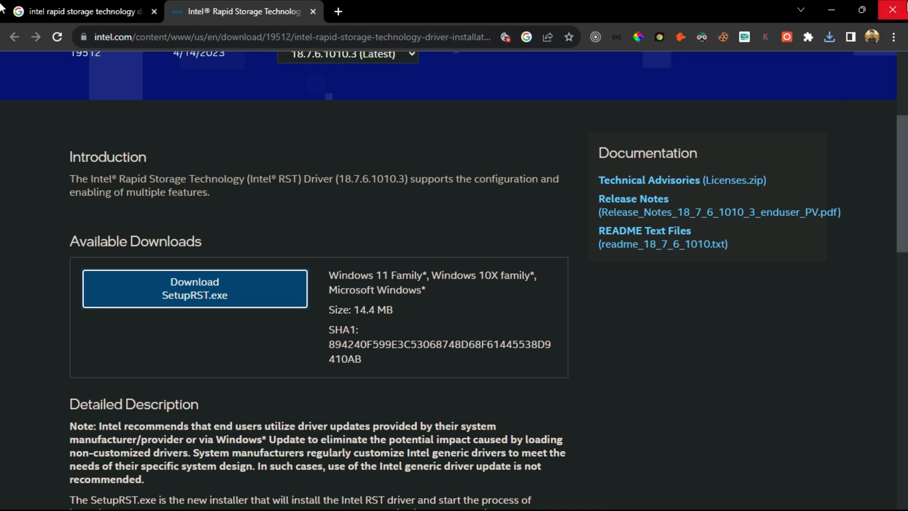
pyautogui.click(893, 11)
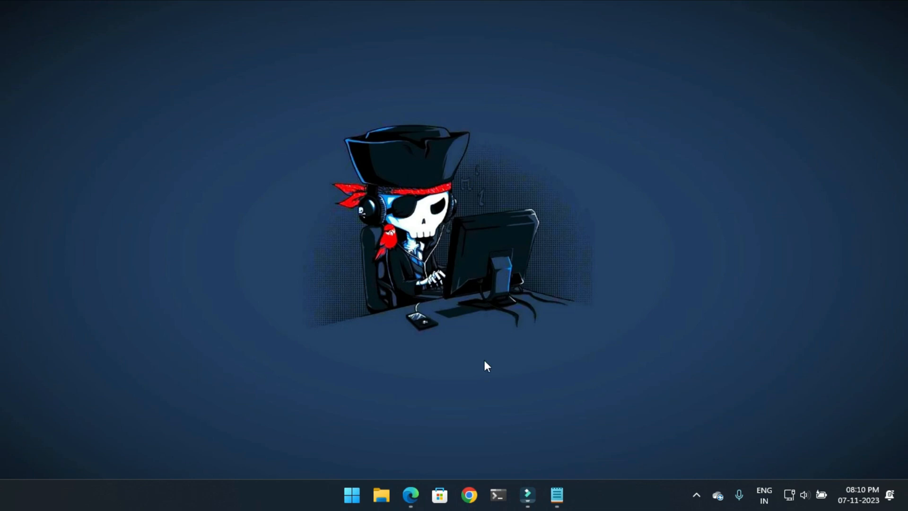
# Step: Browse to Documents in File Explorer and select the downloaded SetupRST installer
pyautogui.click(381, 494)
pyautogui.click(161, 296)
pyautogui.click(251, 374)
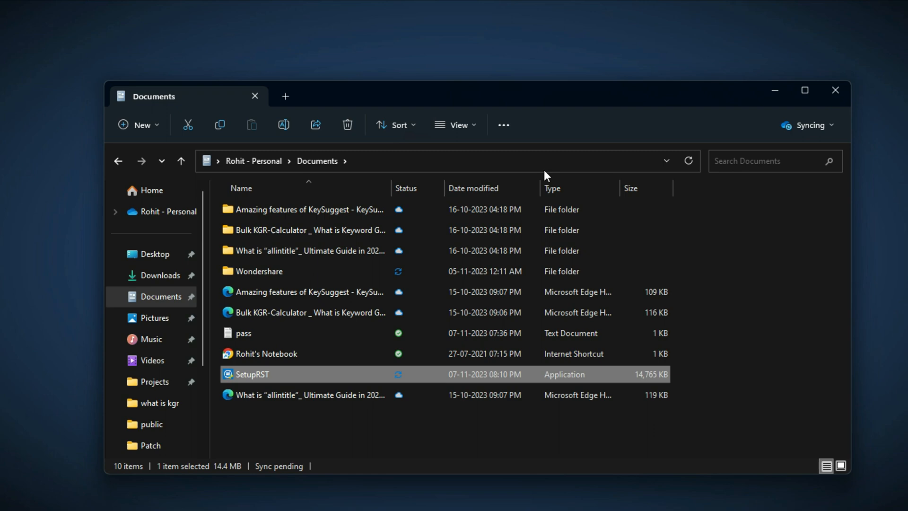
# Step: Launch cmd from Documents and run 'SetupRST.exe -extractdrivers SetupRST_extracted'
pyautogui.click(546, 168)
pyautogui.write('cmd')
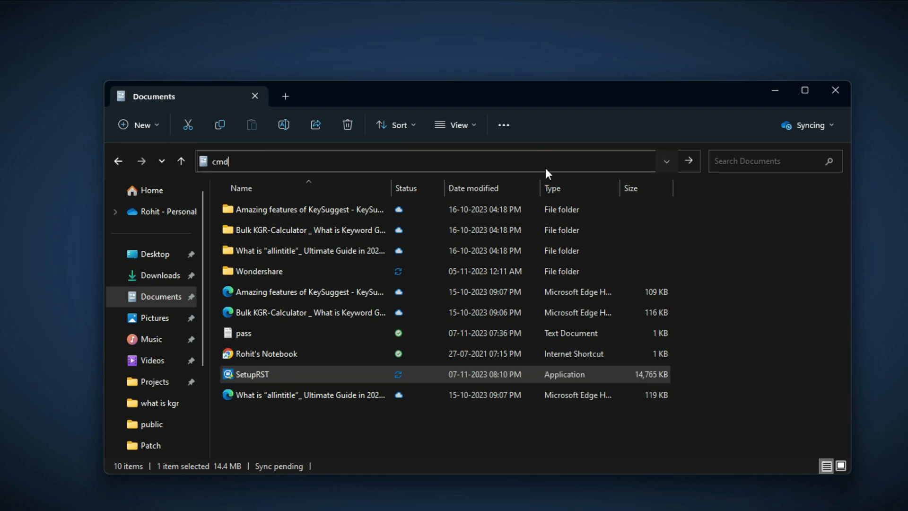
pyautogui.press('Return')
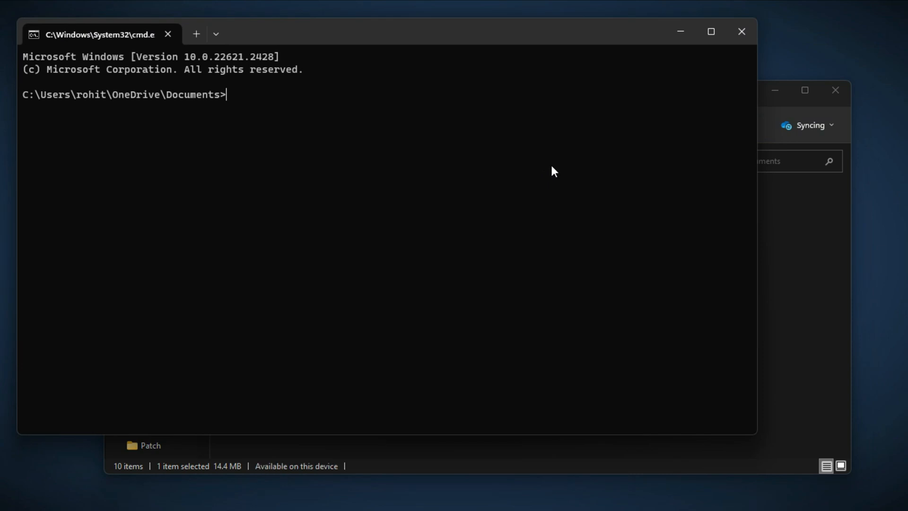
pyautogui.write('SetupRST.exe -extractdrivers SetupRST_extracted')
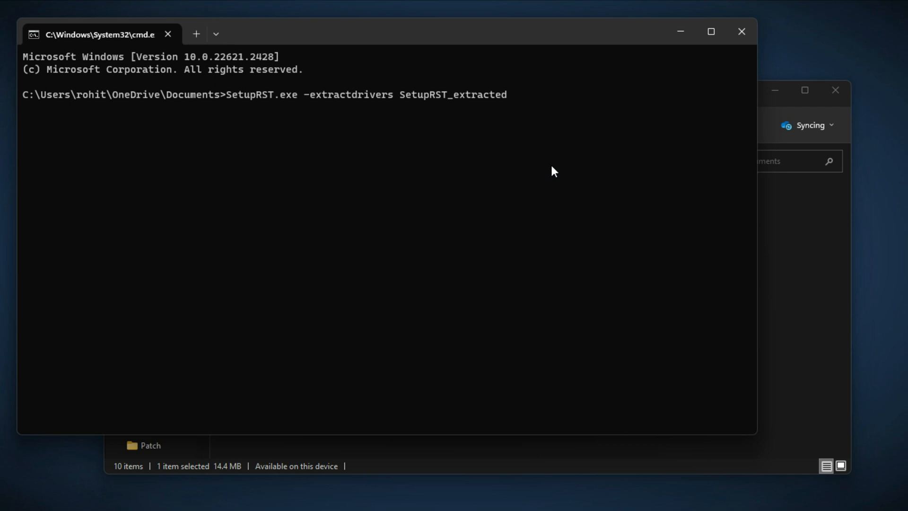
pyautogui.press('Return')
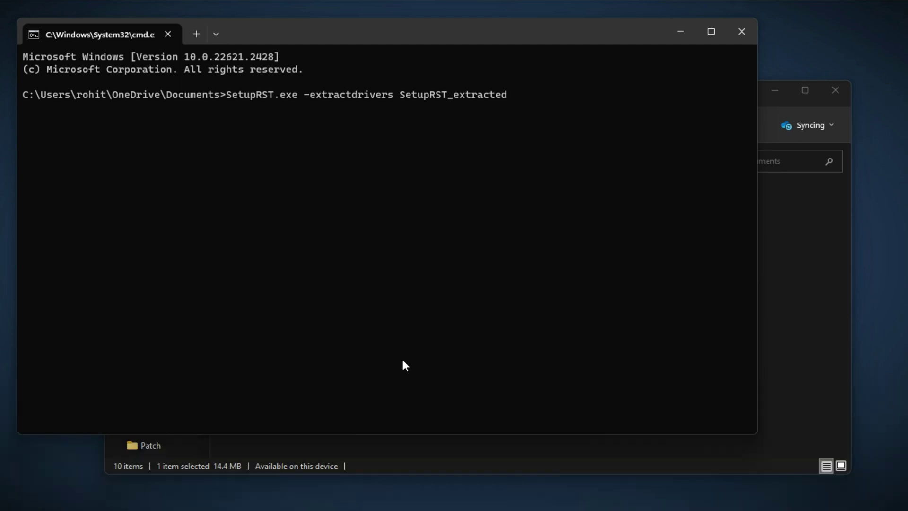
pyautogui.press('Return')
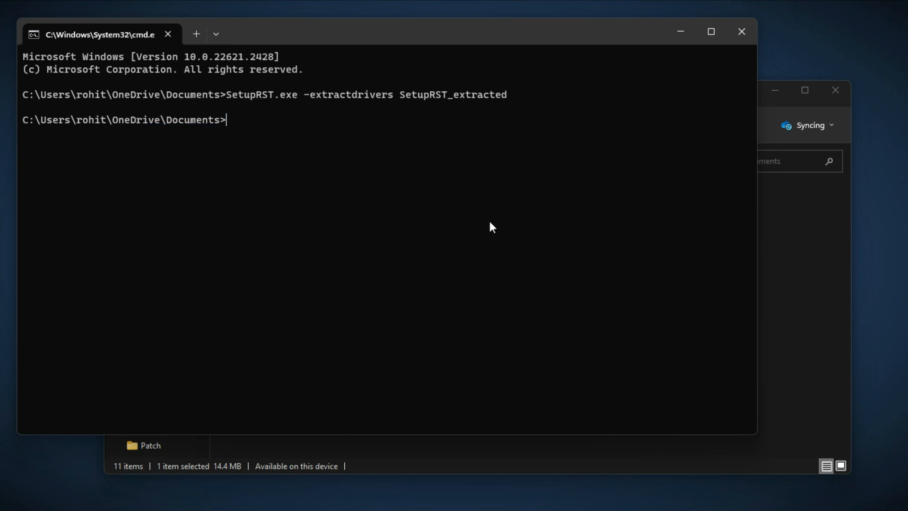
# Step: Close the command prompt and cut the SetupRST_extracted folder from Documents
pyautogui.click(742, 31)
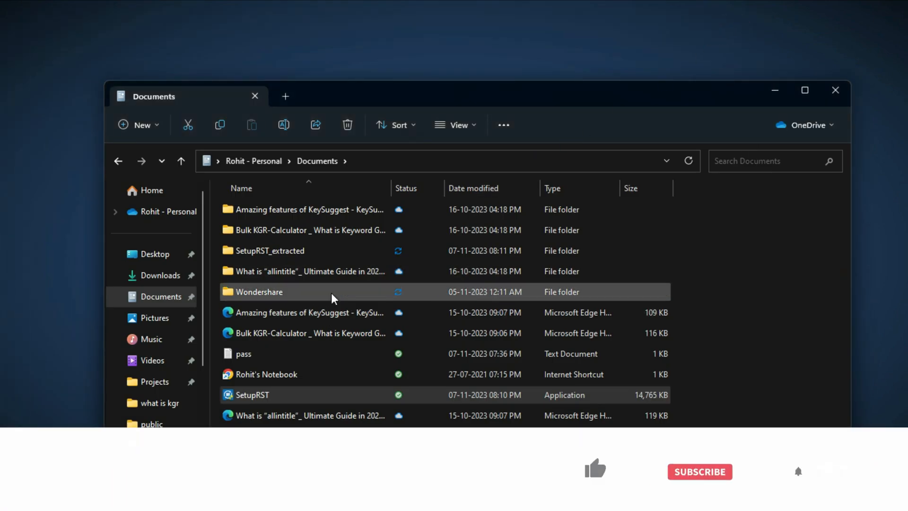
pyautogui.click(361, 250)
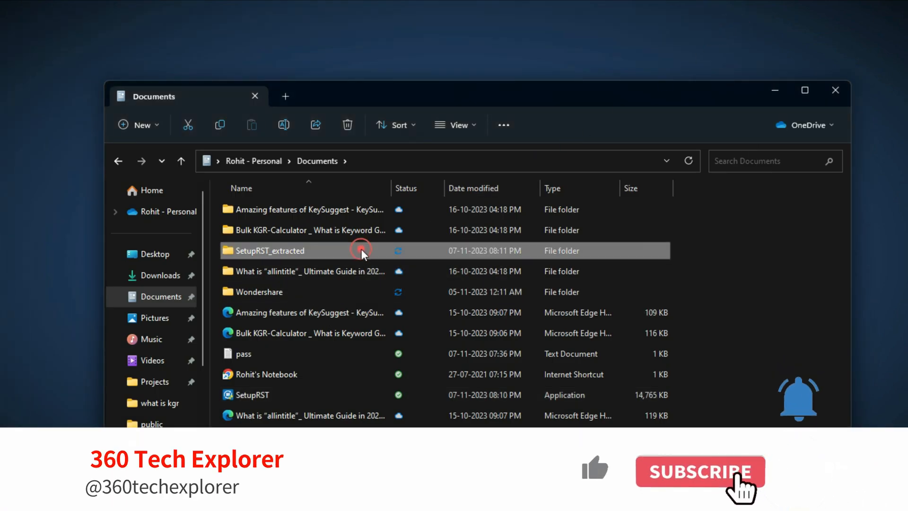
pyautogui.rightClick(361, 249)
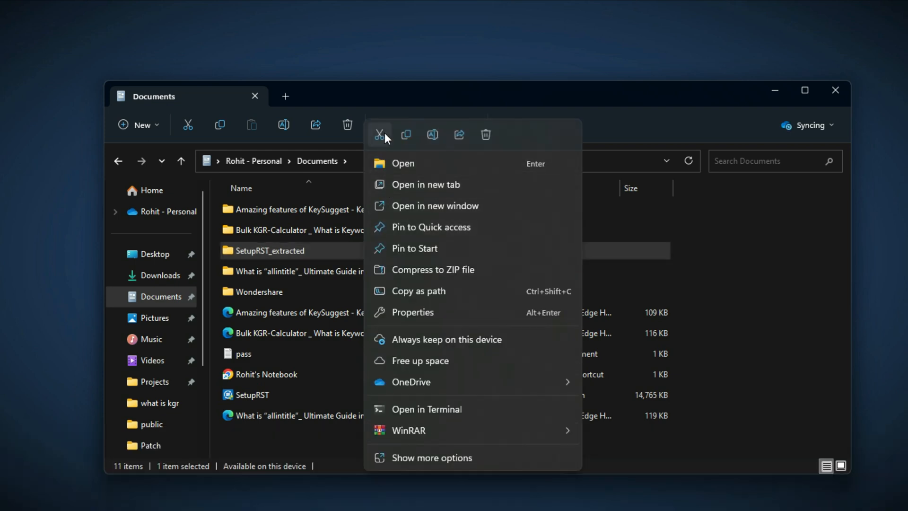
pyautogui.click(380, 135)
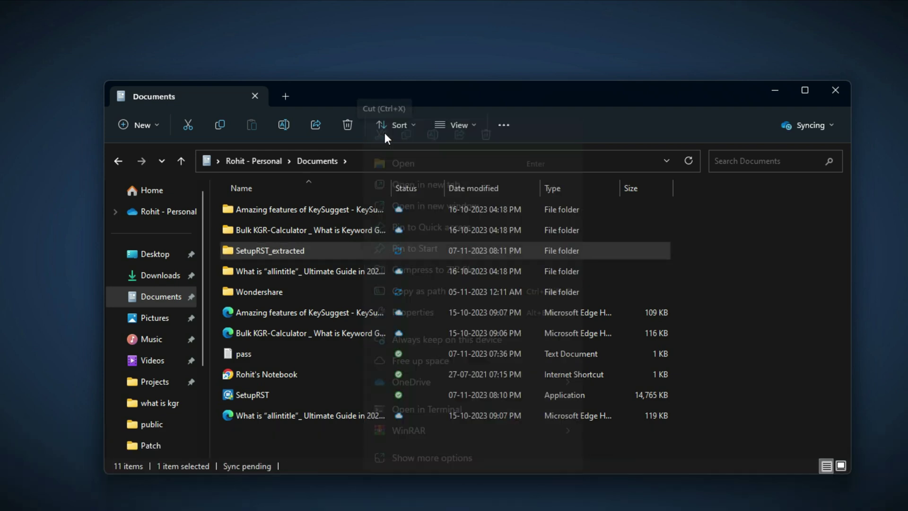
# Step: Paste SetupRST_extracted onto the root of the ESD-ISO (E:) installation drive
pyautogui.click(203, 419)
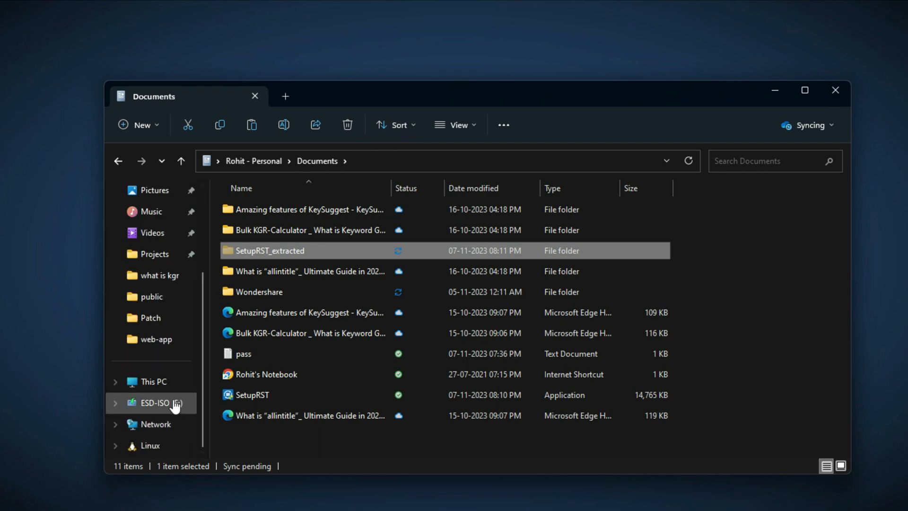
pyautogui.click(174, 383)
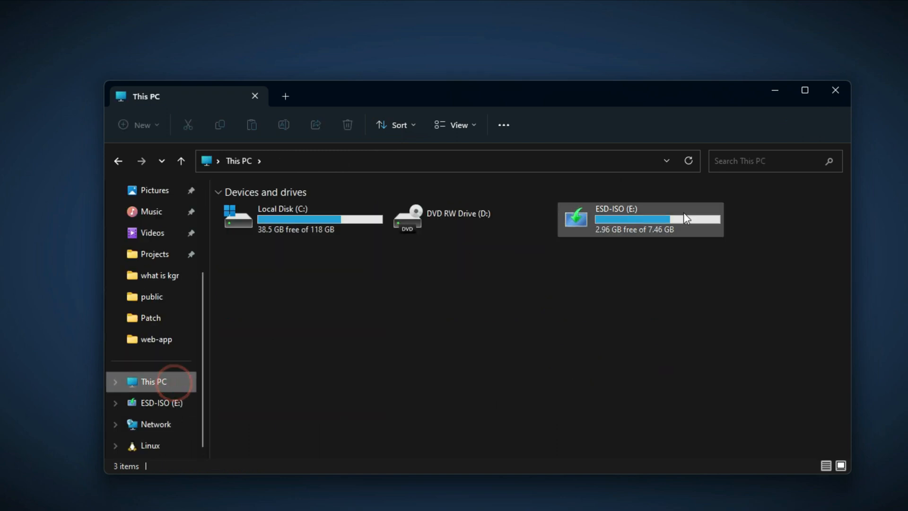
pyautogui.doubleClick(631, 233)
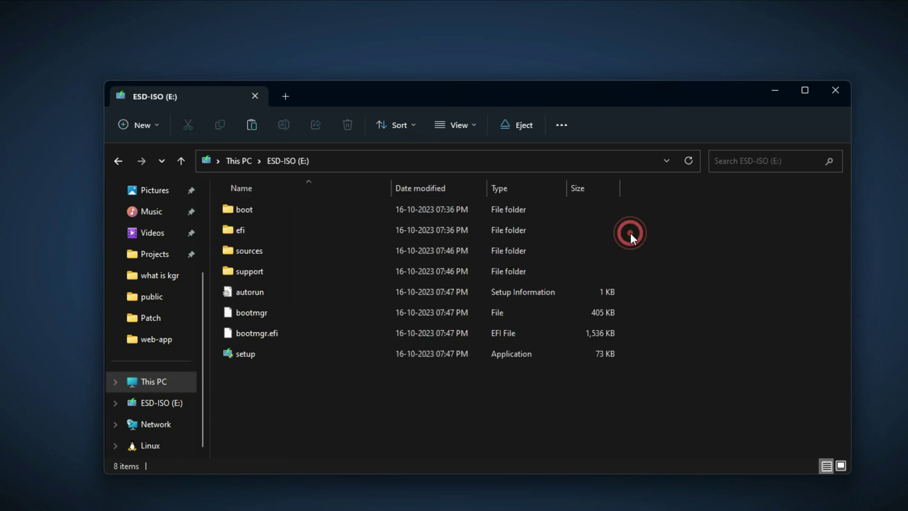
pyautogui.rightClick(545, 415)
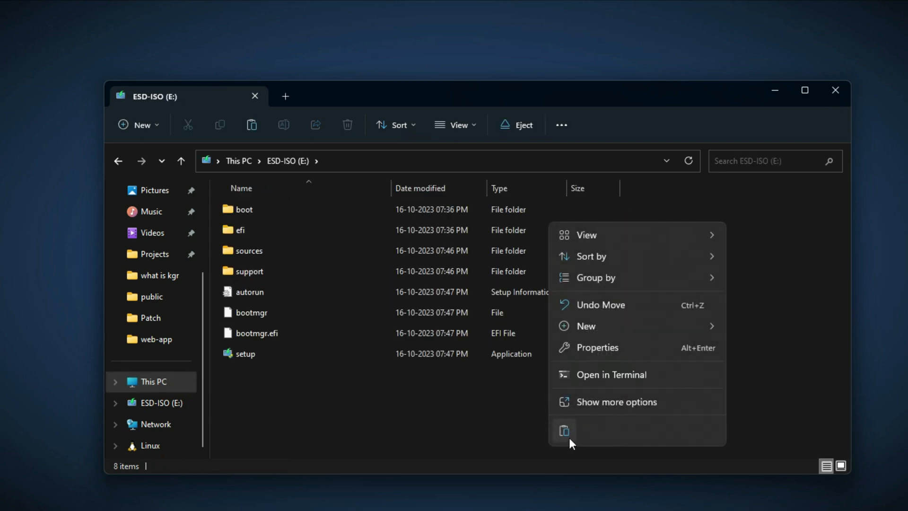
pyautogui.click(564, 431)
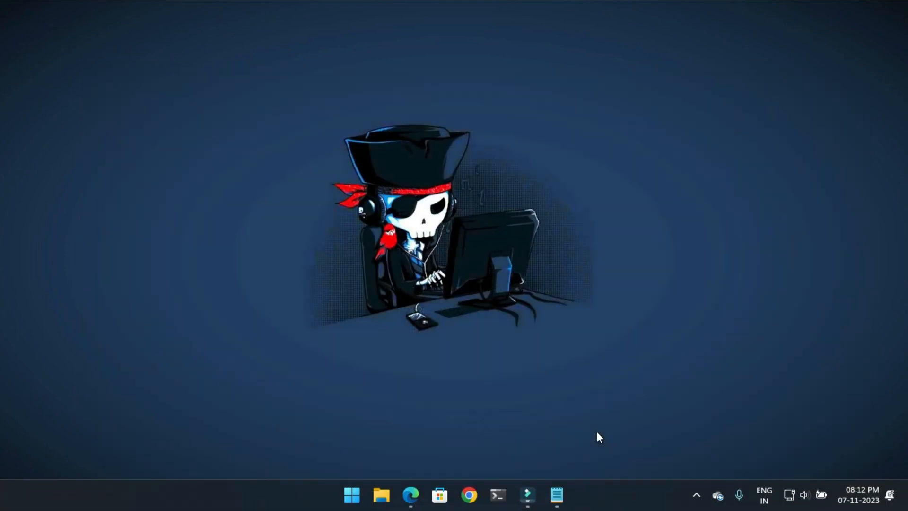
# Step: Shut down the PC via Alt+F4 and boot into Windows Setup from the install drive
pyautogui.hotkey('alt', 'F4')
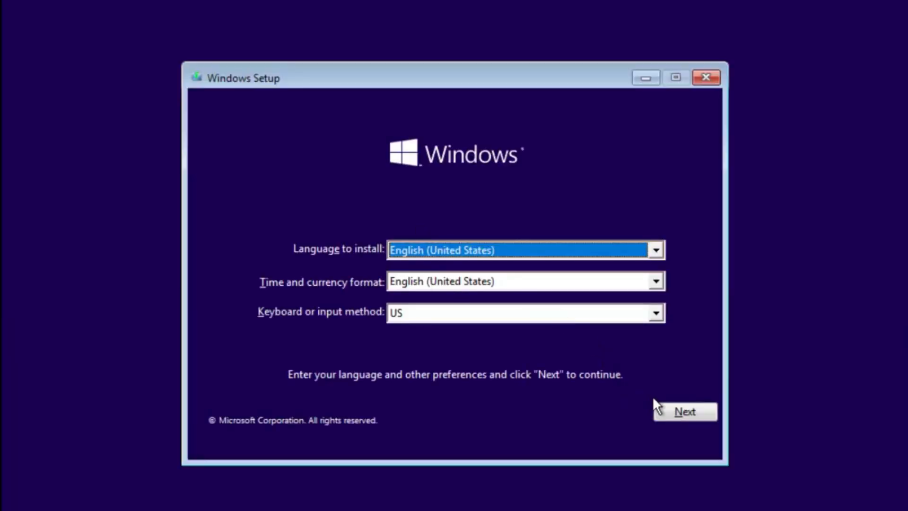
# Step: Accept default language, Install now, agree to the license, and choose Custom: Install Windows only
pyautogui.click(672, 411)
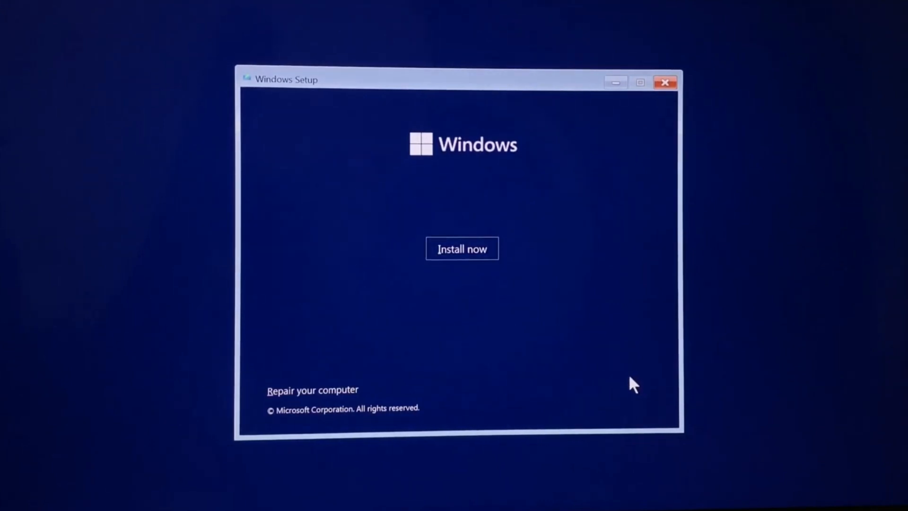
pyautogui.click(475, 254)
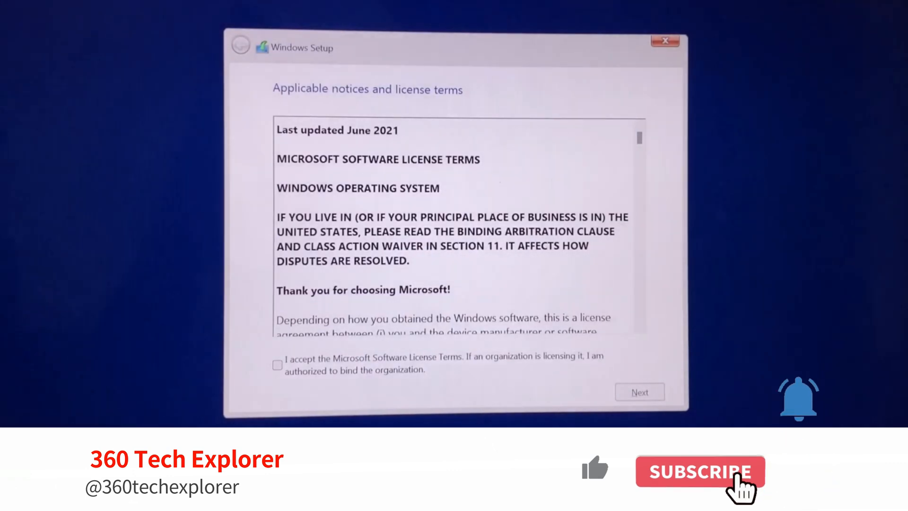
pyautogui.click(277, 365)
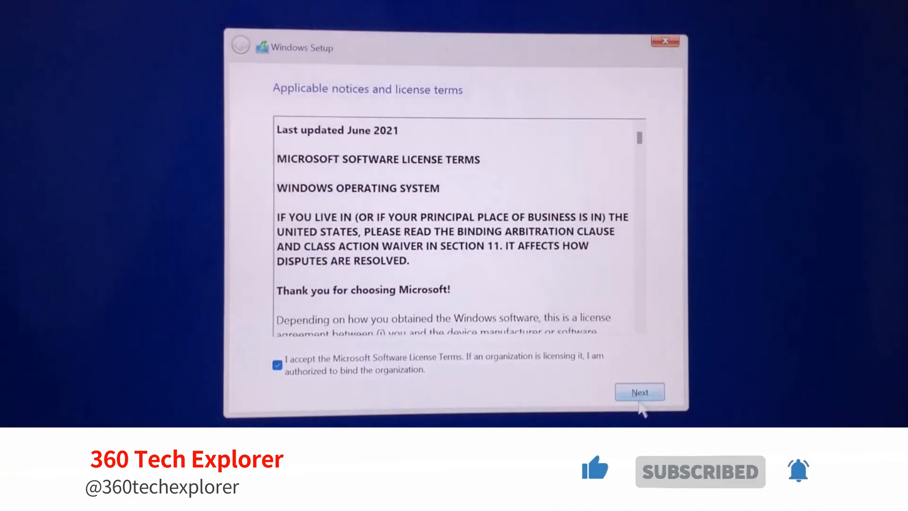
pyautogui.click(641, 392)
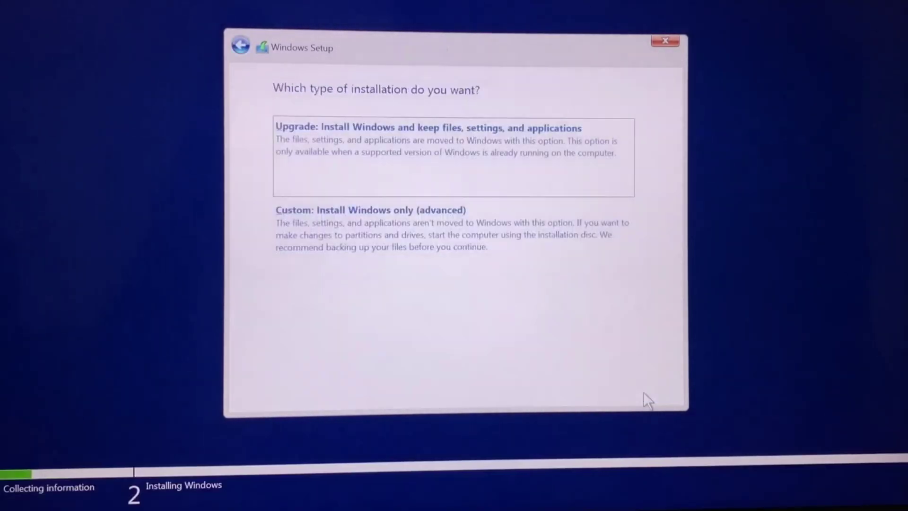
pyautogui.click(433, 250)
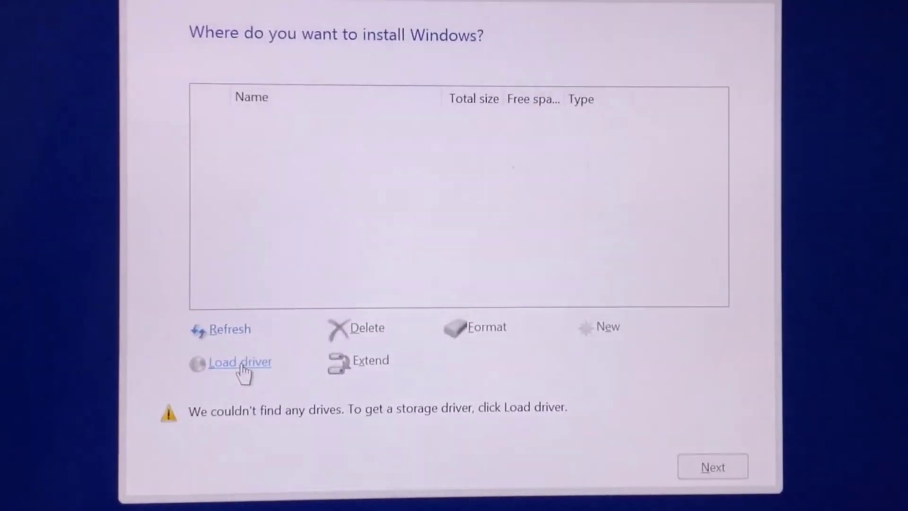
# Step: Start Load driver and browse into SetupRST_extracted on the Windows 11 (C:) drive
pyautogui.click(239, 362)
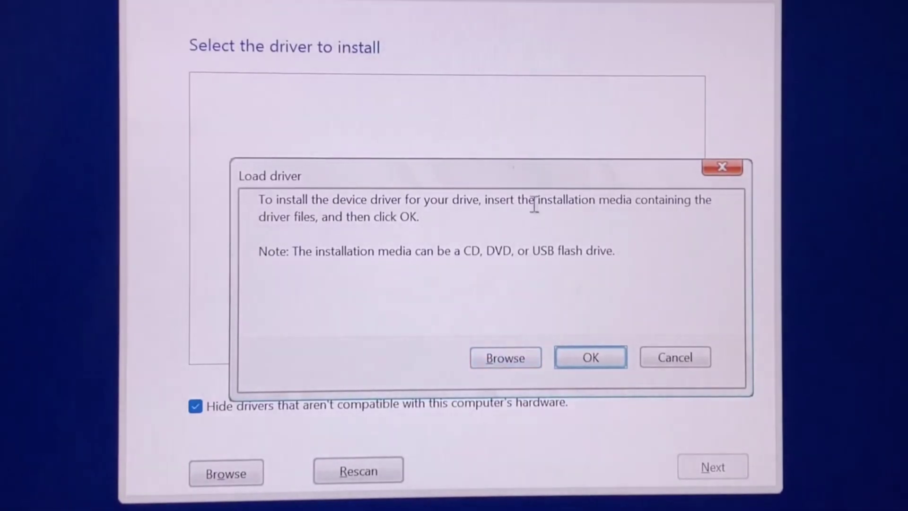
pyautogui.moveTo(524, 177)
pyautogui.mouseDown()
pyautogui.moveTo(469, 130)
pyautogui.moveTo(485, 109)
pyautogui.mouseUp()
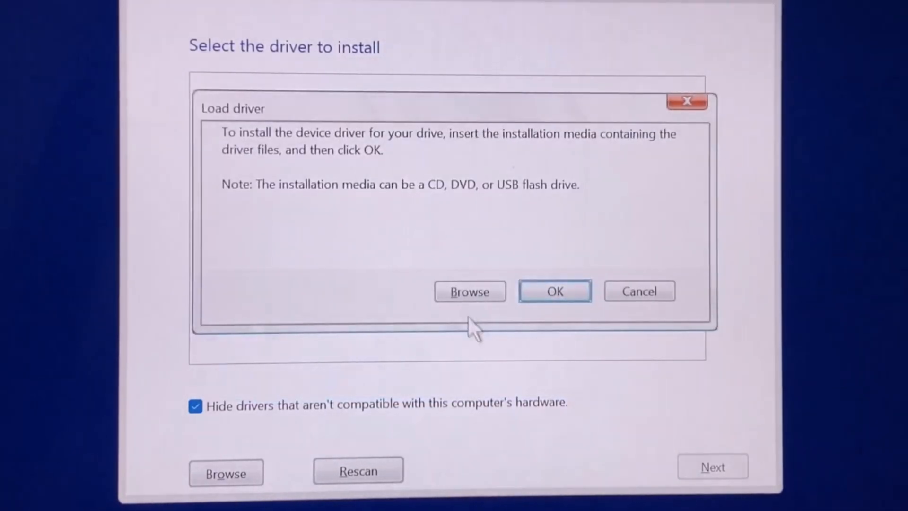
pyautogui.click(469, 292)
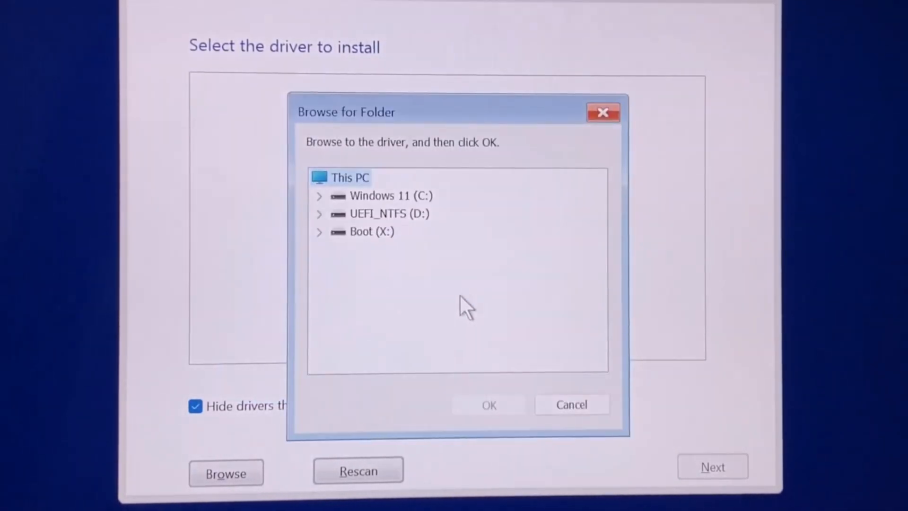
pyautogui.click(319, 196)
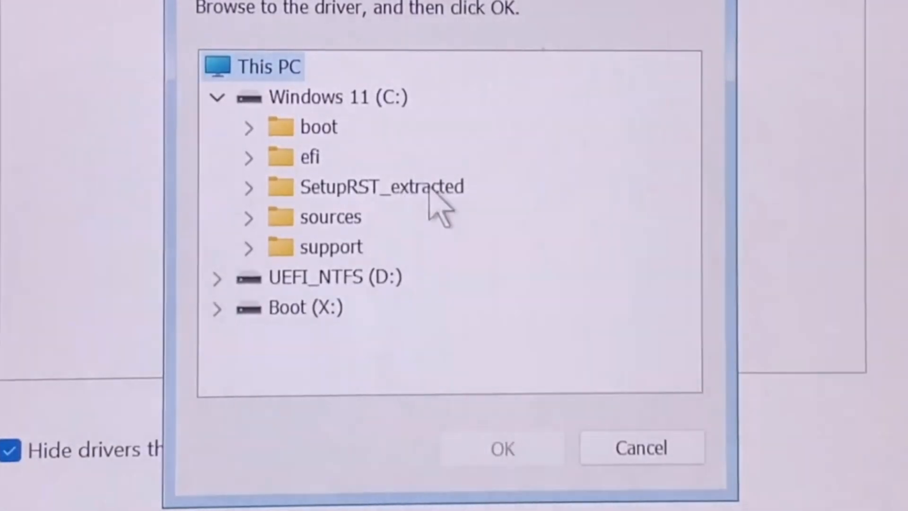
pyautogui.doubleClick(283, 190)
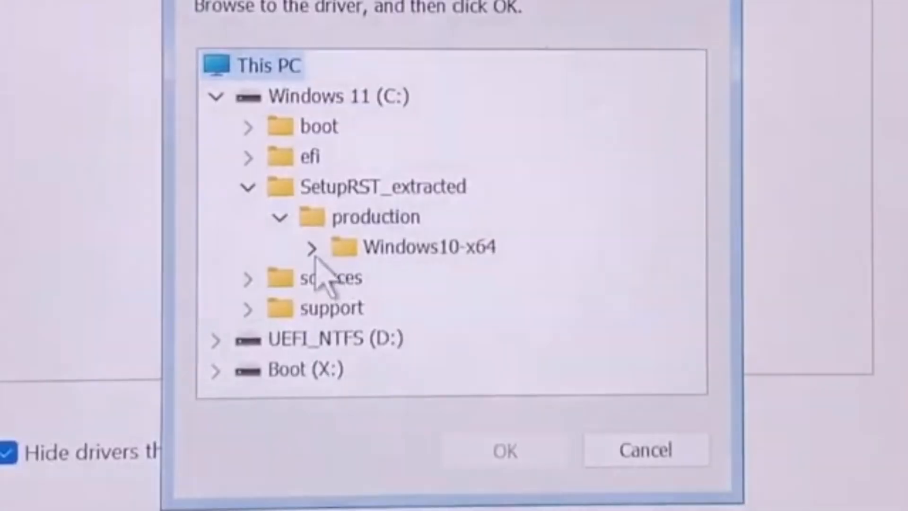
# Step: Select the VMD folder under production\Windows10-x64\15063\Drivers as the driver location
pyautogui.click(311, 247)
pyautogui.click(342, 277)
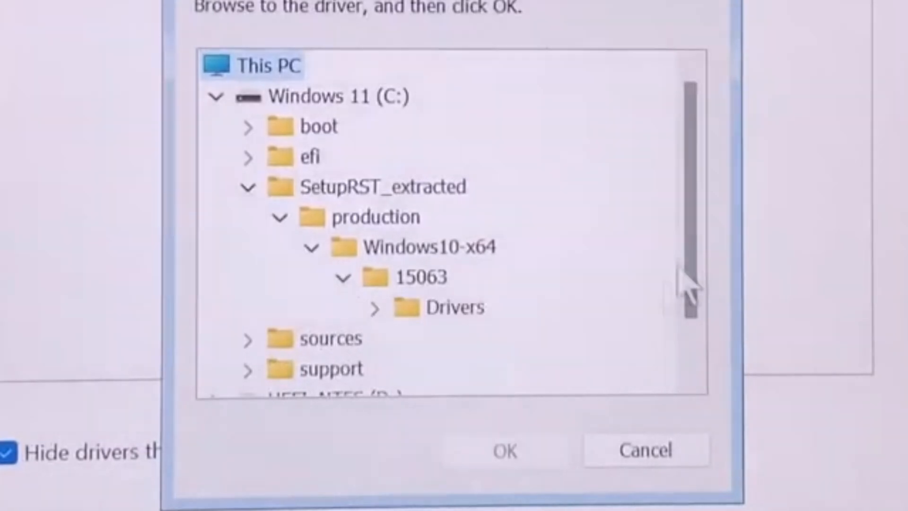
pyautogui.moveTo(691, 153); pyautogui.dragTo(694, 206)
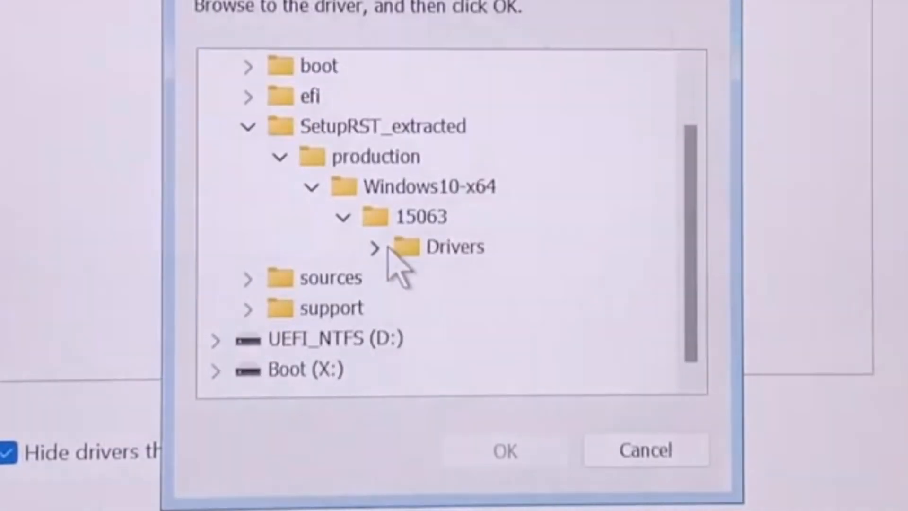
pyautogui.click(376, 247)
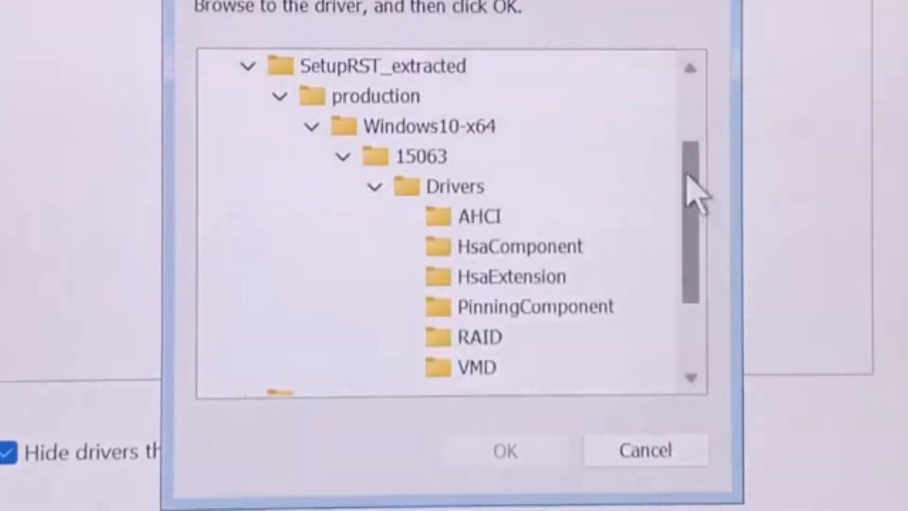
pyautogui.moveTo(689, 188); pyautogui.dragTo(694, 209)
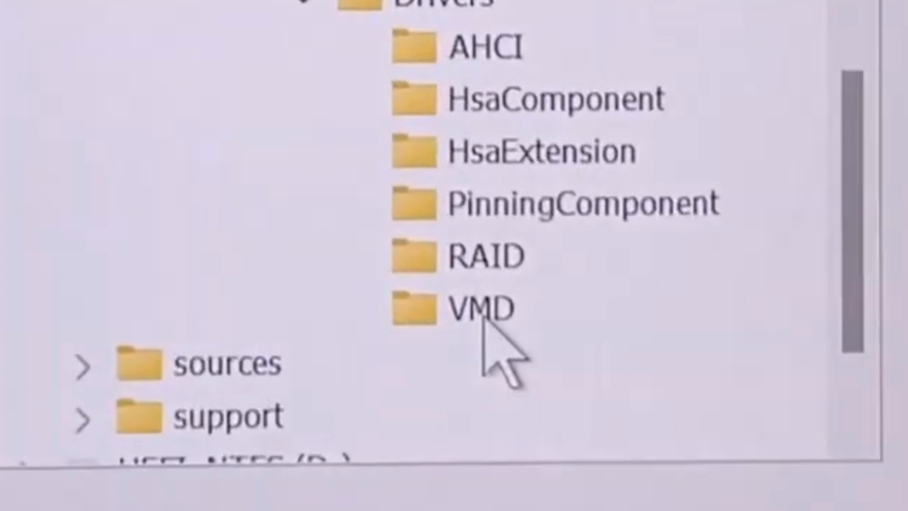
pyautogui.click(477, 306)
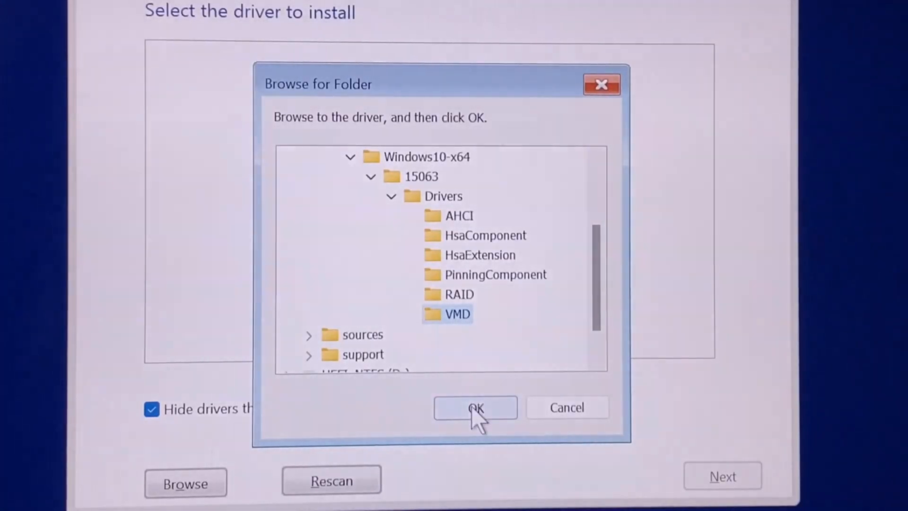
pyautogui.click(472, 406)
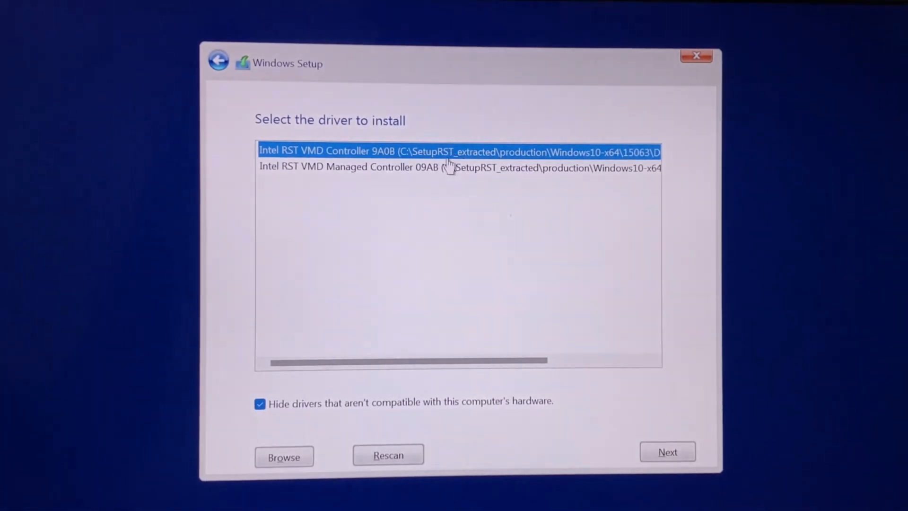
# Step: Install the Intel RST VMD Controller 9A0B driver so Drive 1's partitions appear
pyautogui.click(667, 454)
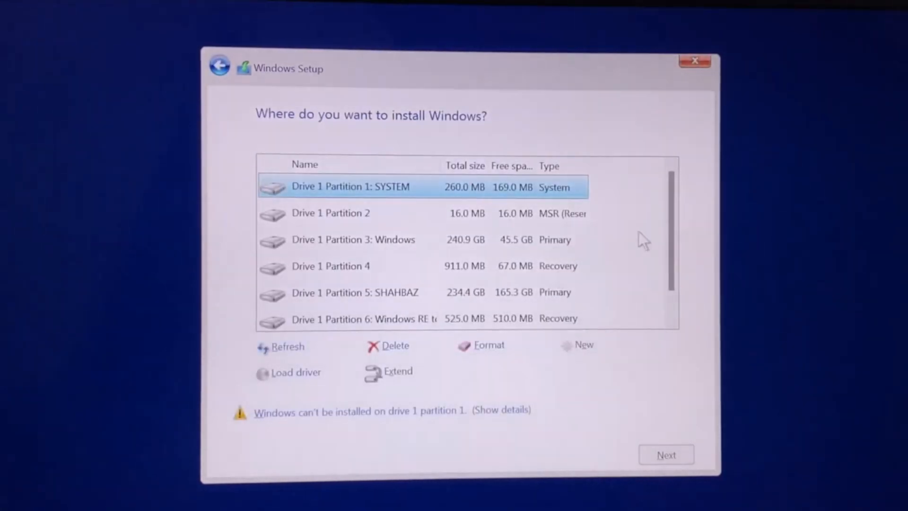
pyautogui.moveTo(670, 204); pyautogui.dragTo(670, 238)
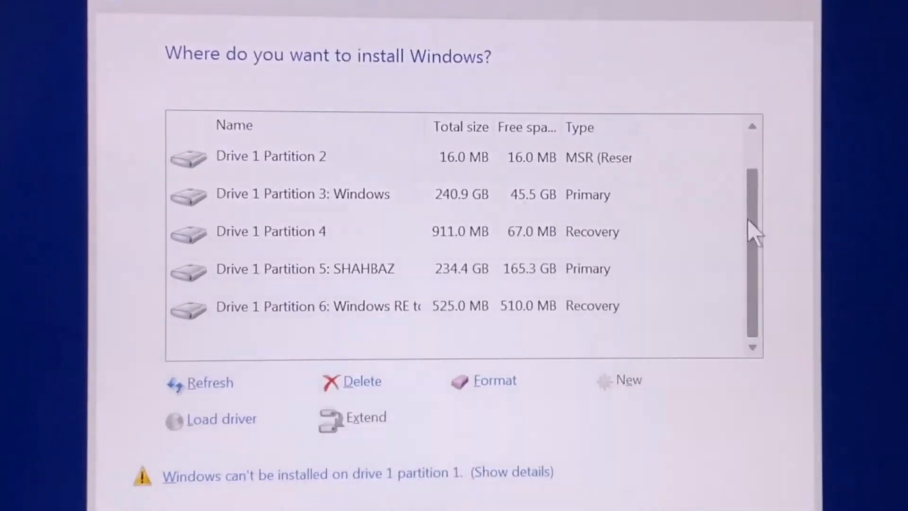
pyautogui.moveTo(723, 221); pyautogui.dragTo(722, 189)
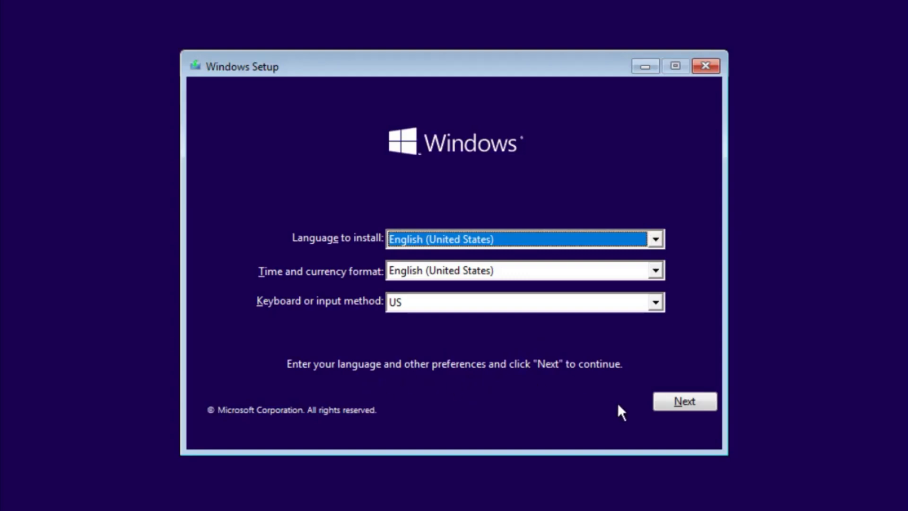
# Step: Go through Repair your computer and Troubleshoot toward the recovery Command Prompt
pyautogui.click(666, 403)
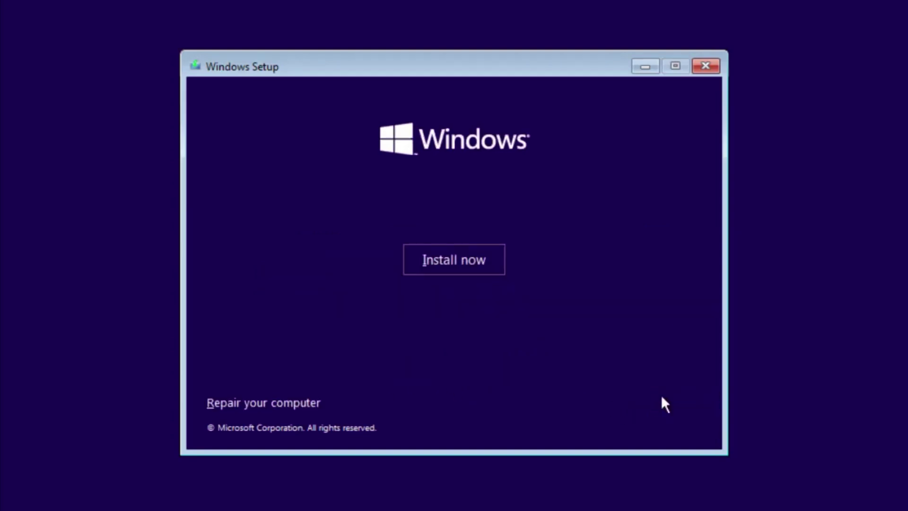
pyautogui.click(280, 408)
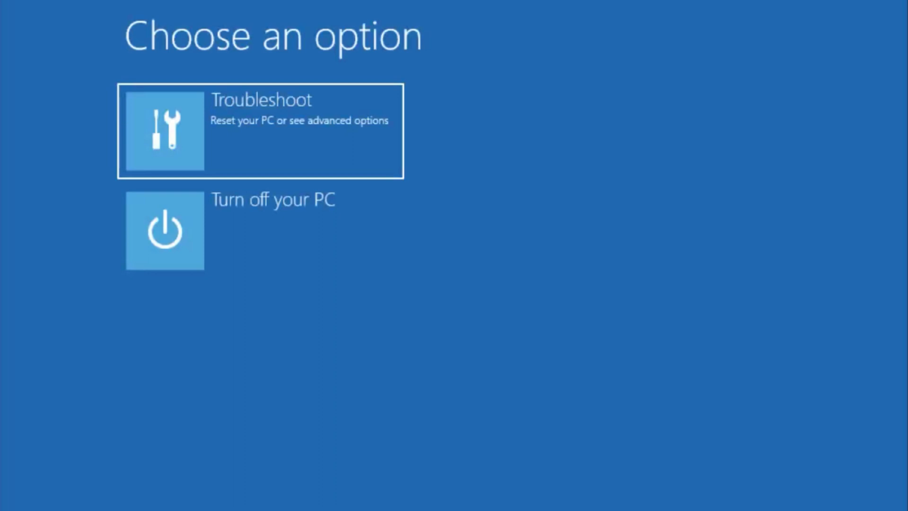
pyautogui.click(304, 148)
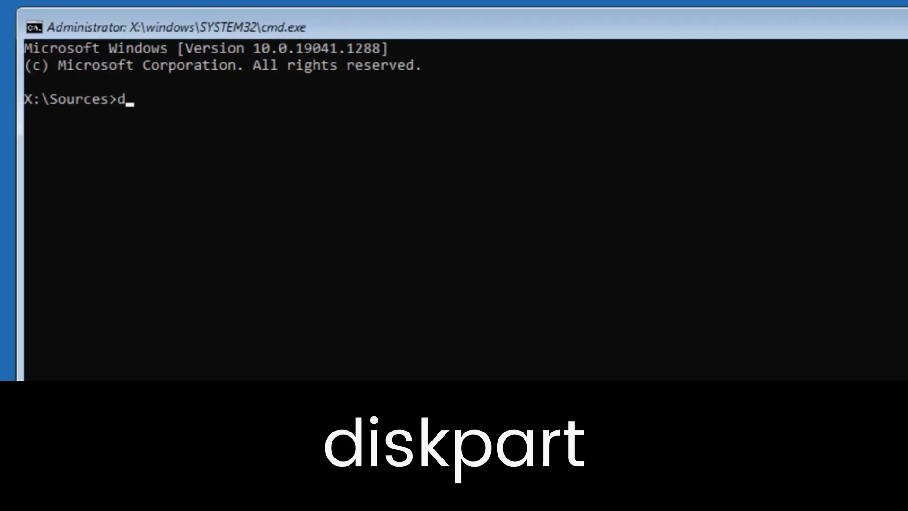
pyautogui.write('iskpart')
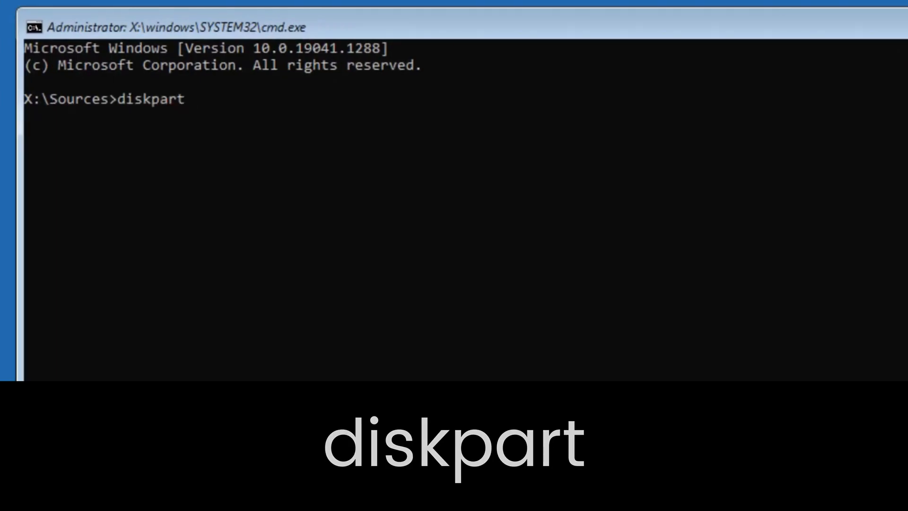
# Step: Run diskpart, list the attached disks, and select the 60 GB Disk 0
pyautogui.press('Return')
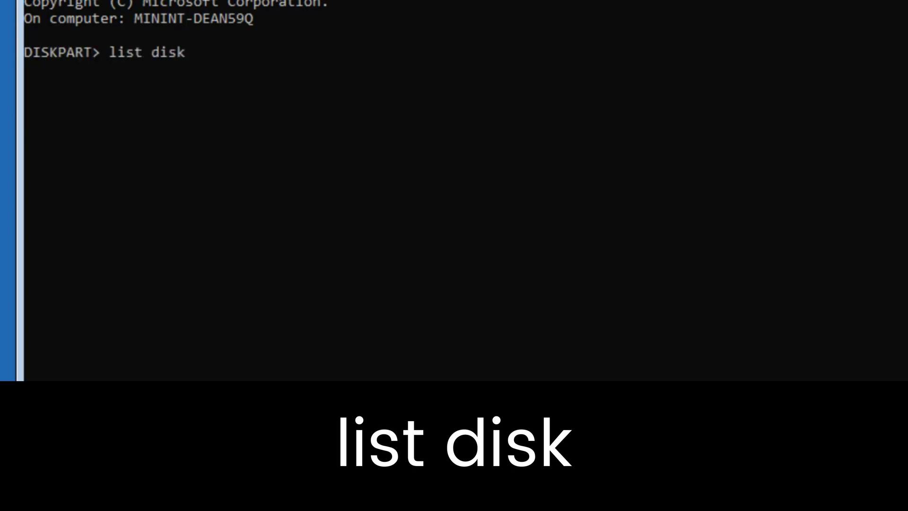
pyautogui.press('Return')
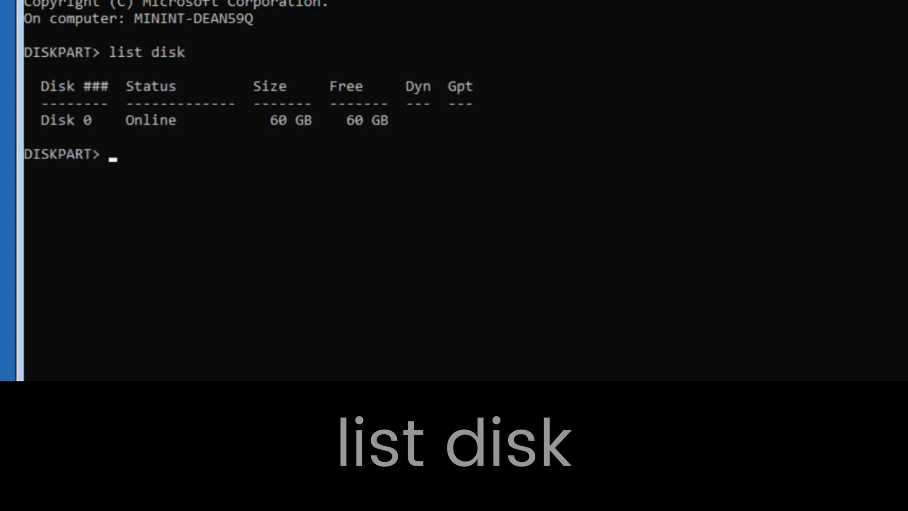
pyautogui.write('select disk 0')
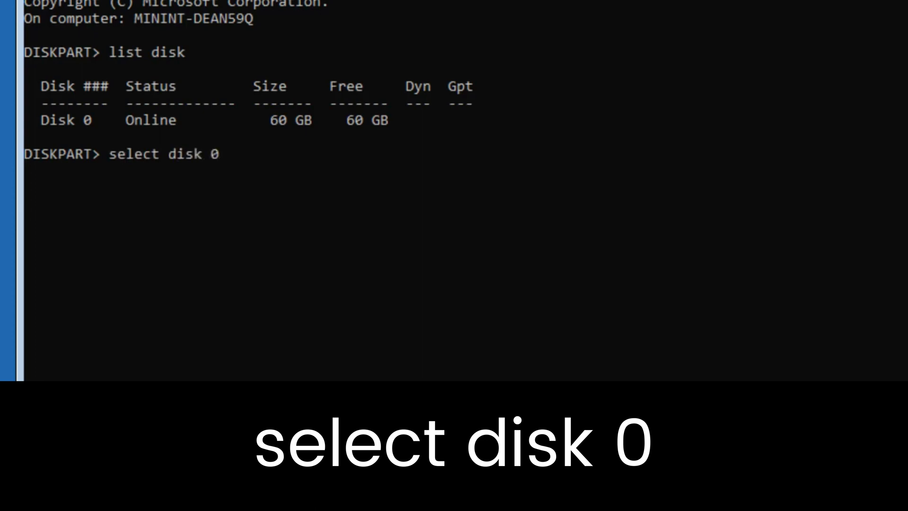
pyautogui.press('Return')
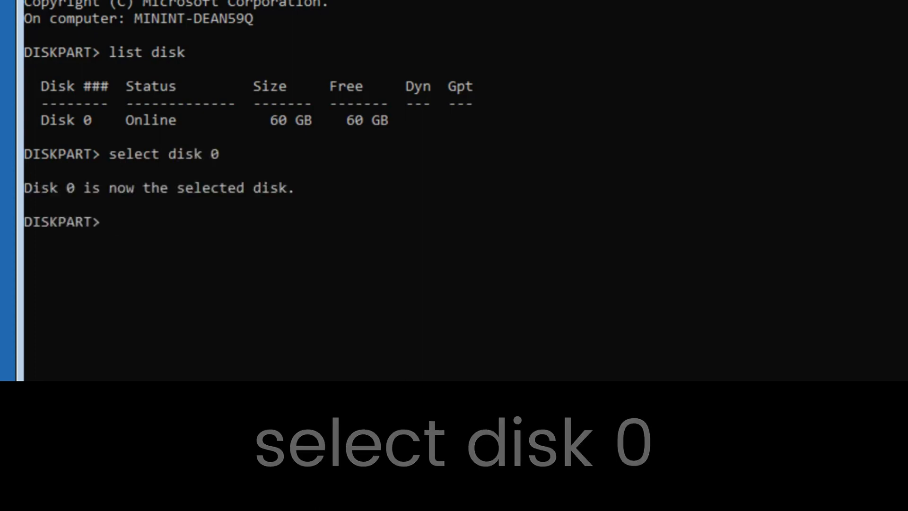
pyautogui.write('clean')
# Step: Run clean, create partition primary and format fs=ntfs quick on Disk 0, then exit DiskPart and the prompt
pyautogui.press('Return')
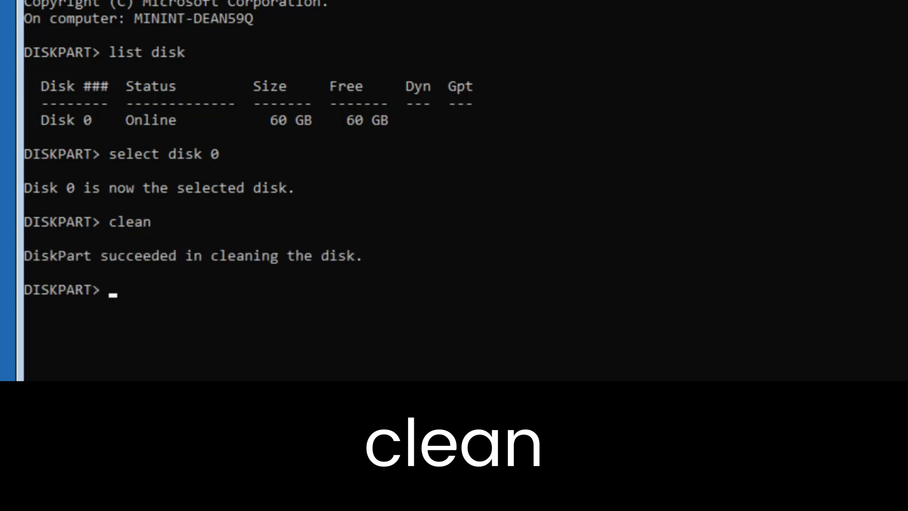
pyautogui.write('create')
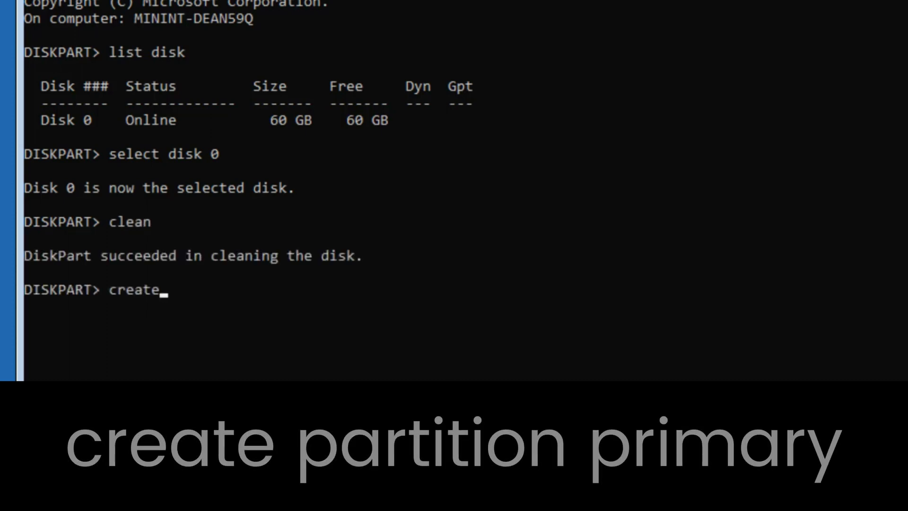
pyautogui.write(' partition primary')
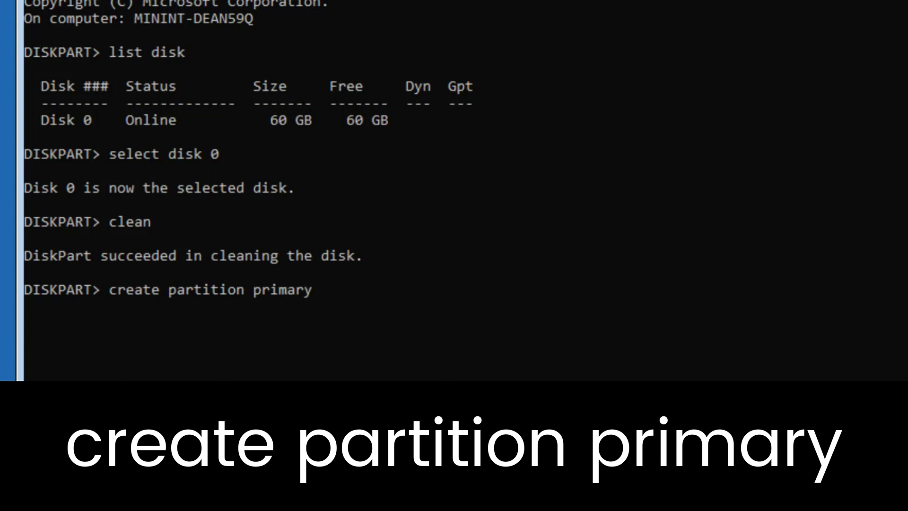
pyautogui.press('Return')
pyautogui.write('for')
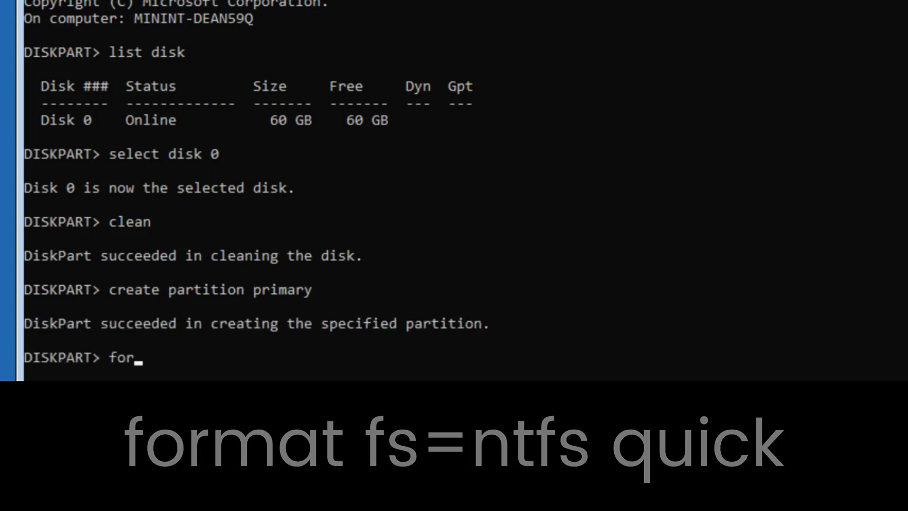
pyautogui.write('mat fs=ntfs quick')
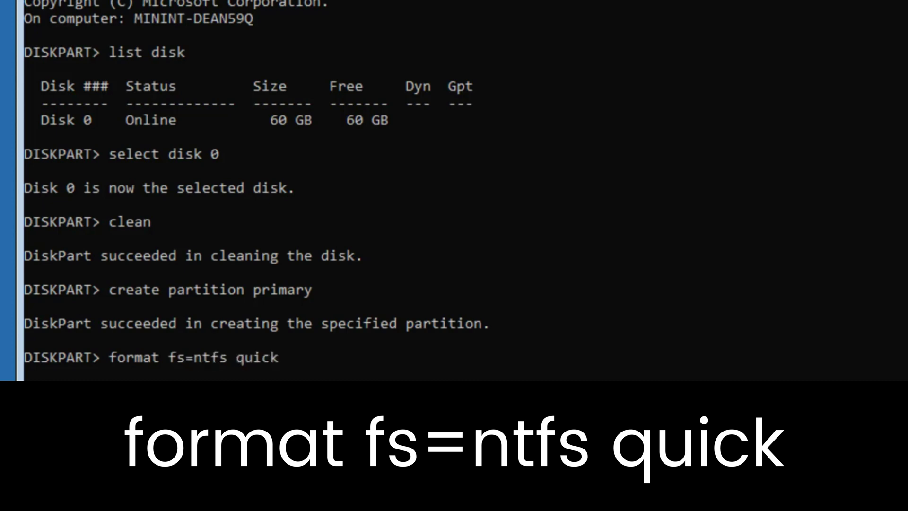
pyautogui.press('Return')
pyautogui.write('exit')
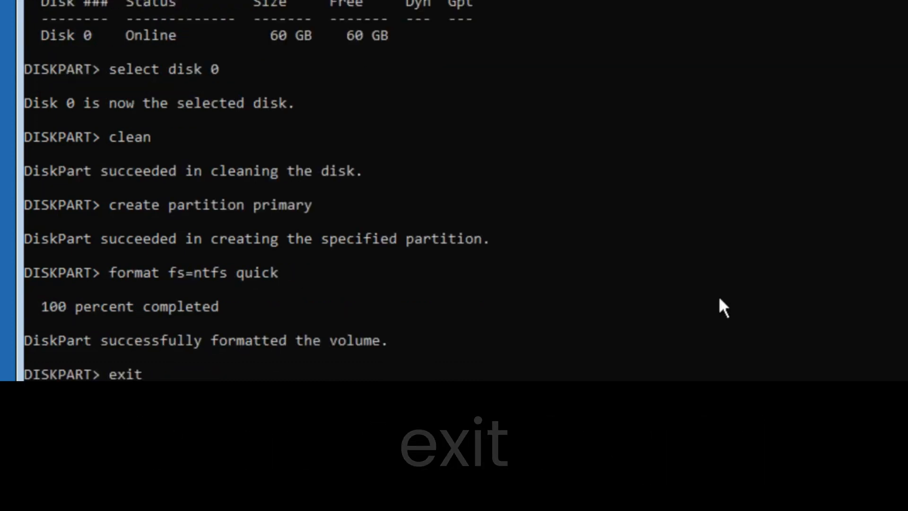
pyautogui.write('exit')
pyautogui.press('Return')
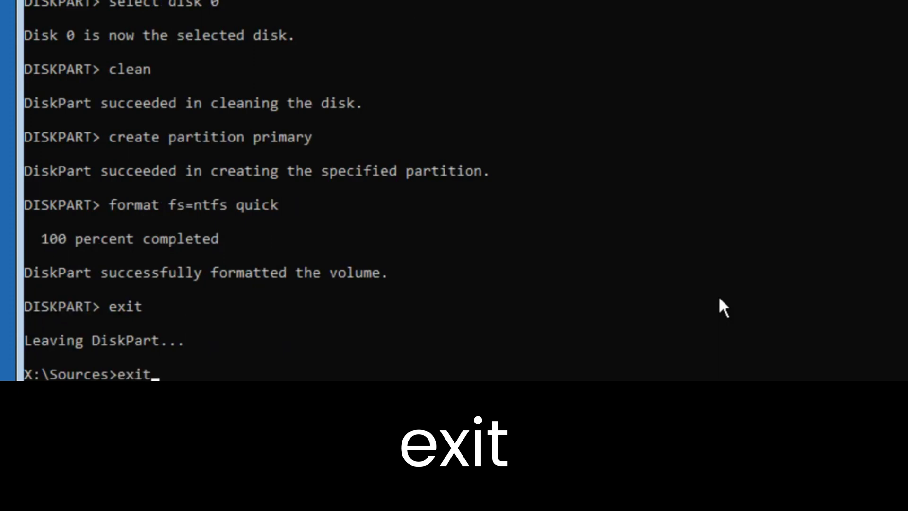
pyautogui.press('Return')
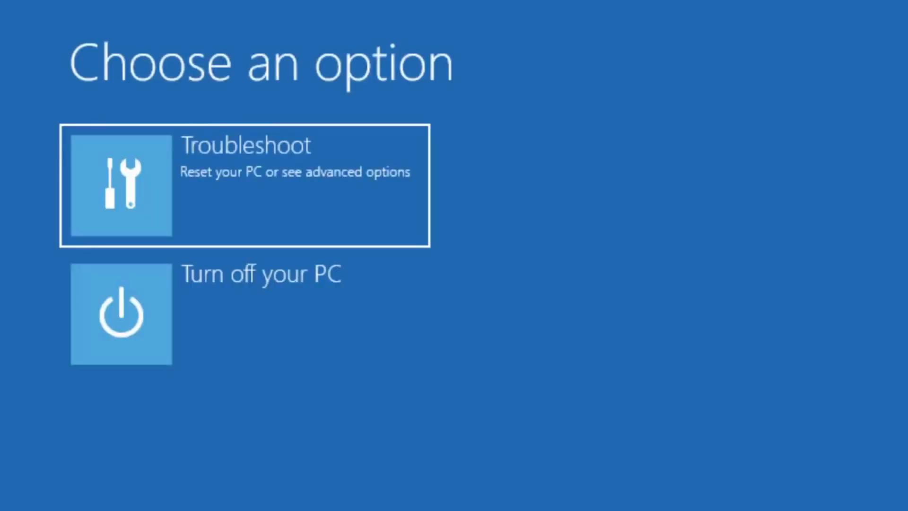